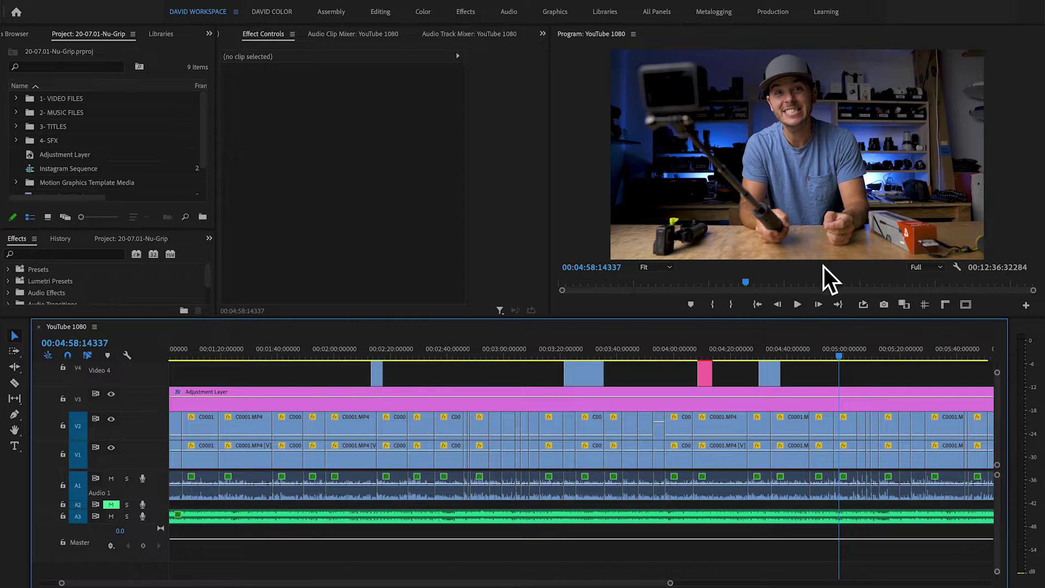
Step: Inspect the adjustment layer's grade near 4:56, then disable V3 to preview ungraded footage
left_click(848, 350)
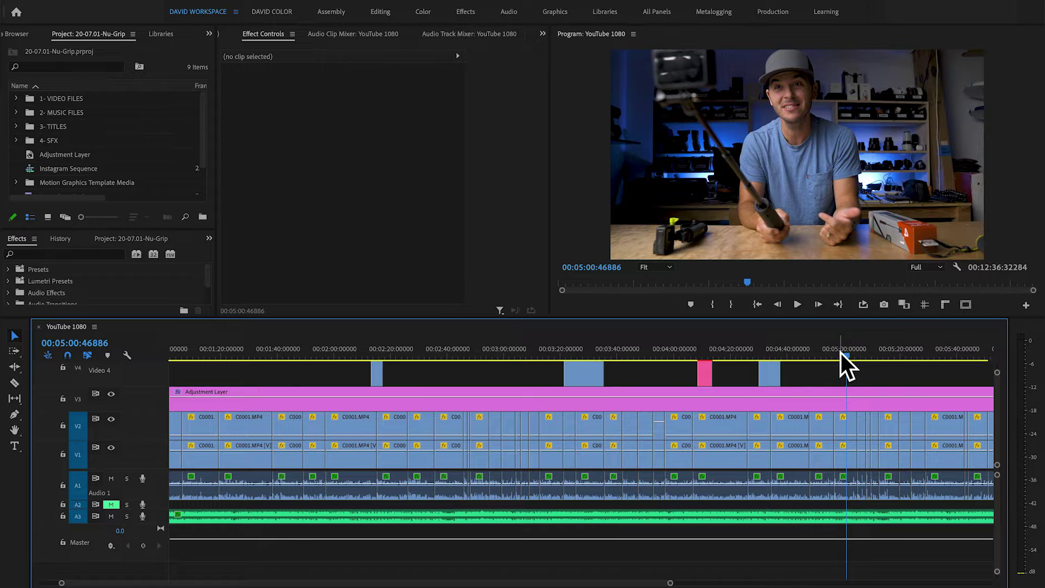
left_click(834, 352)
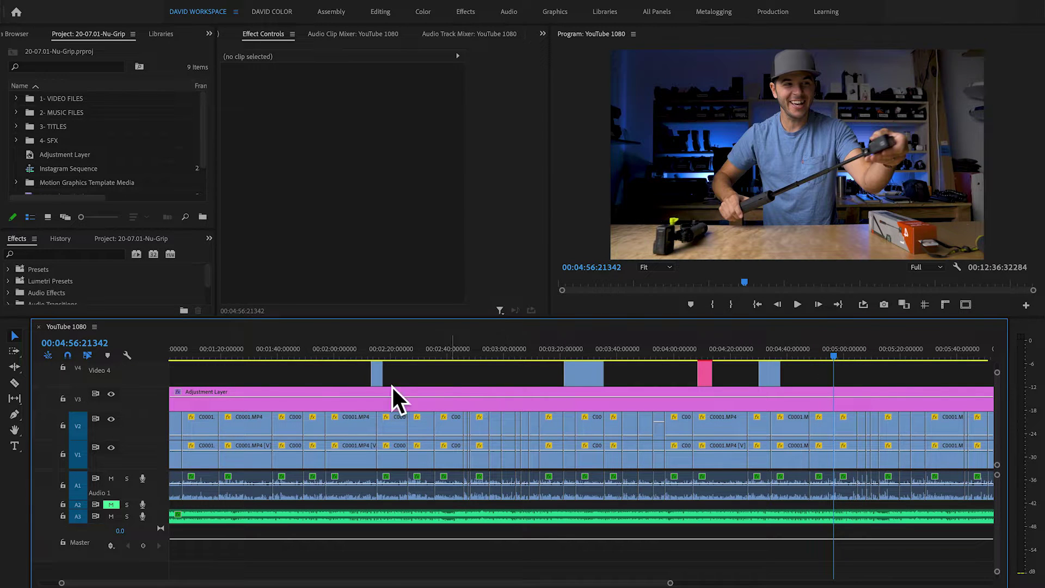
left_click(215, 395)
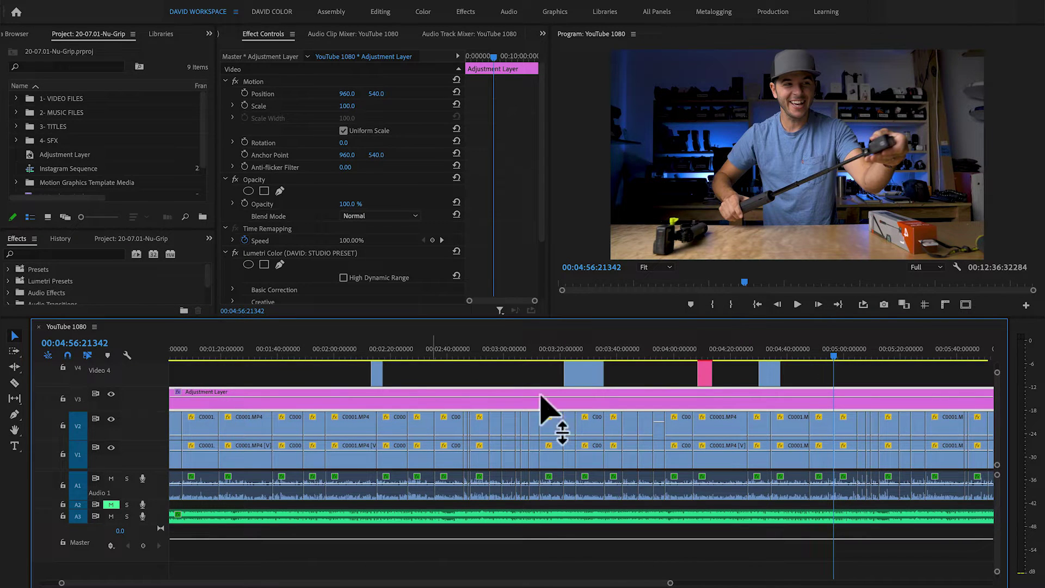
key("backslash")
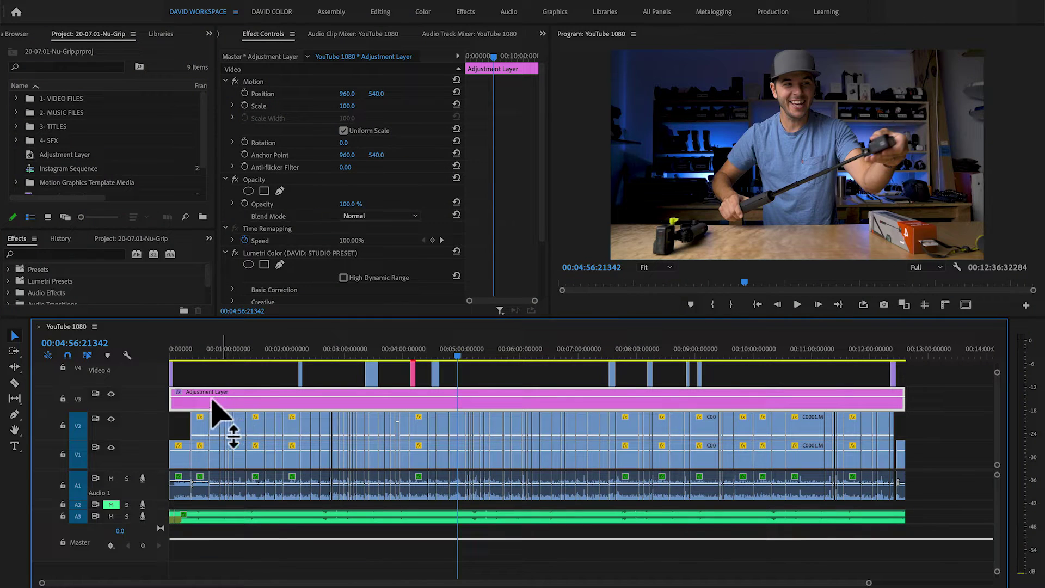
left_click(112, 395)
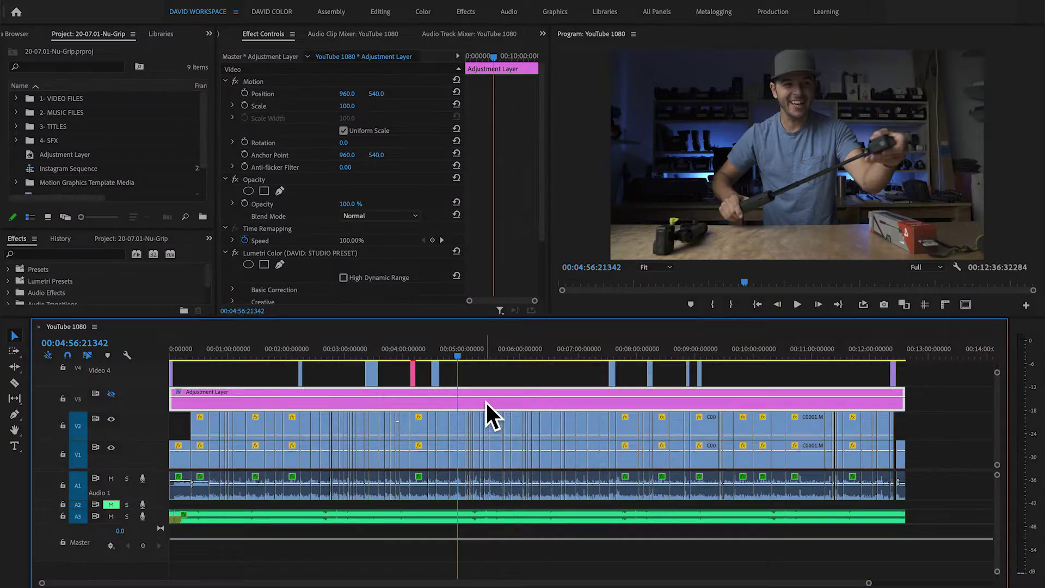
Step: Delete the V3 adjustment layer and scrub the playhead back to about 0:40
key("Delete")
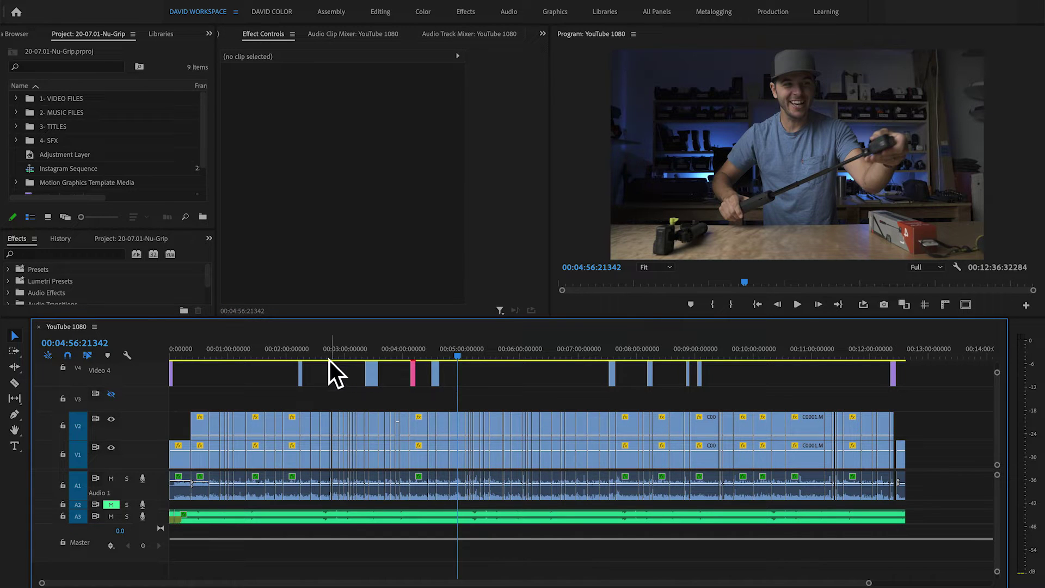
left_click_drag(224, 349, 359, 354)
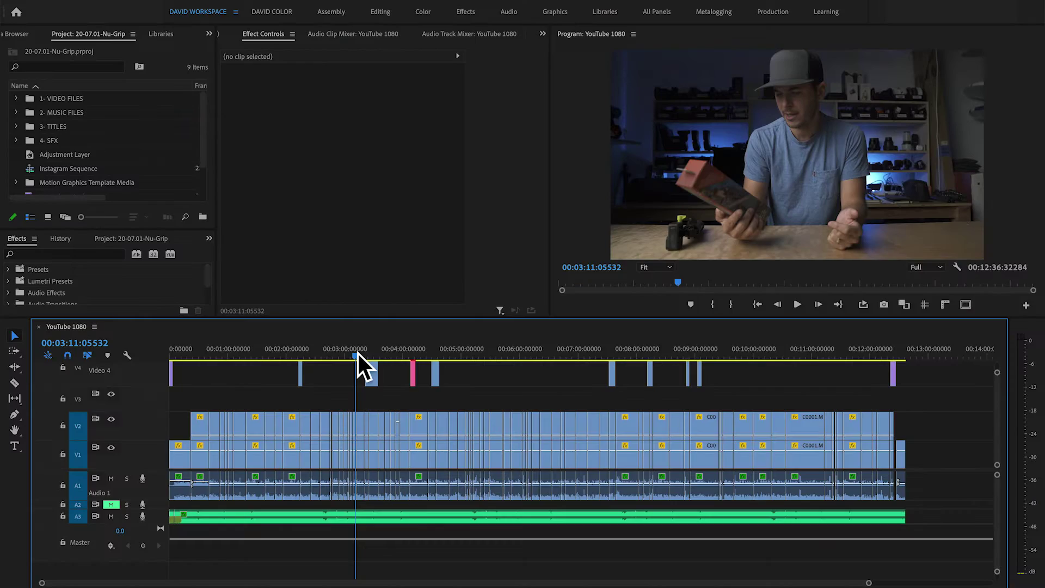
Step: Raise the C0001.MP4 clip's exposure at 2:31 in DAVID COLOR, then undo the change
key("=")
key("=")
key("=")
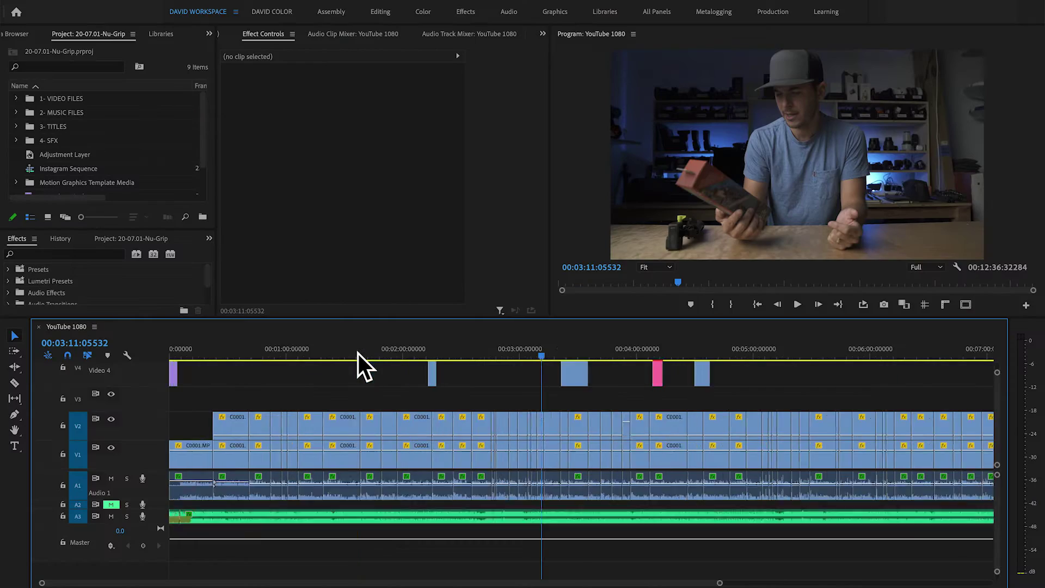
left_click(269, 354)
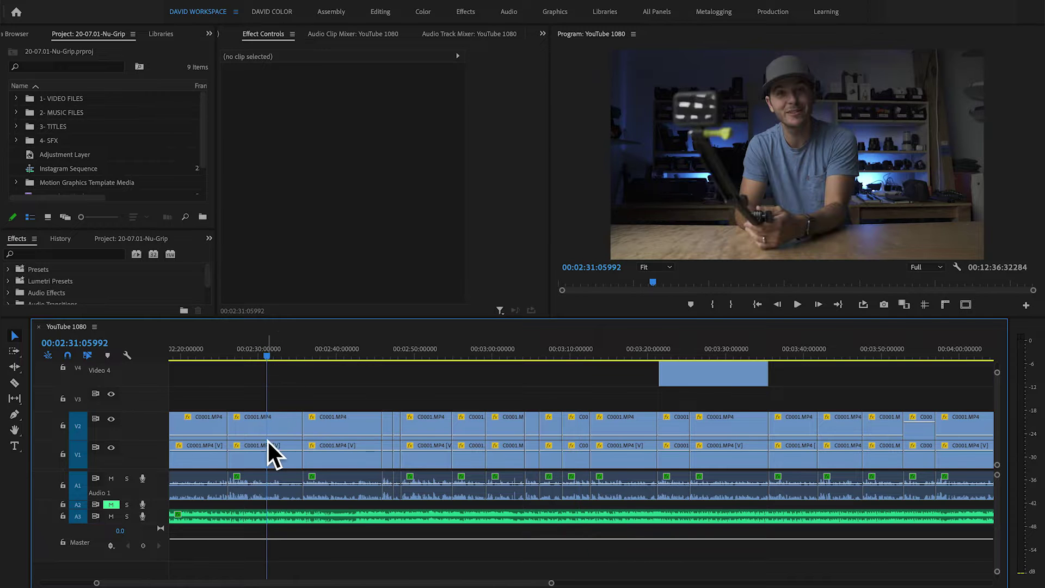
left_click(276, 453)
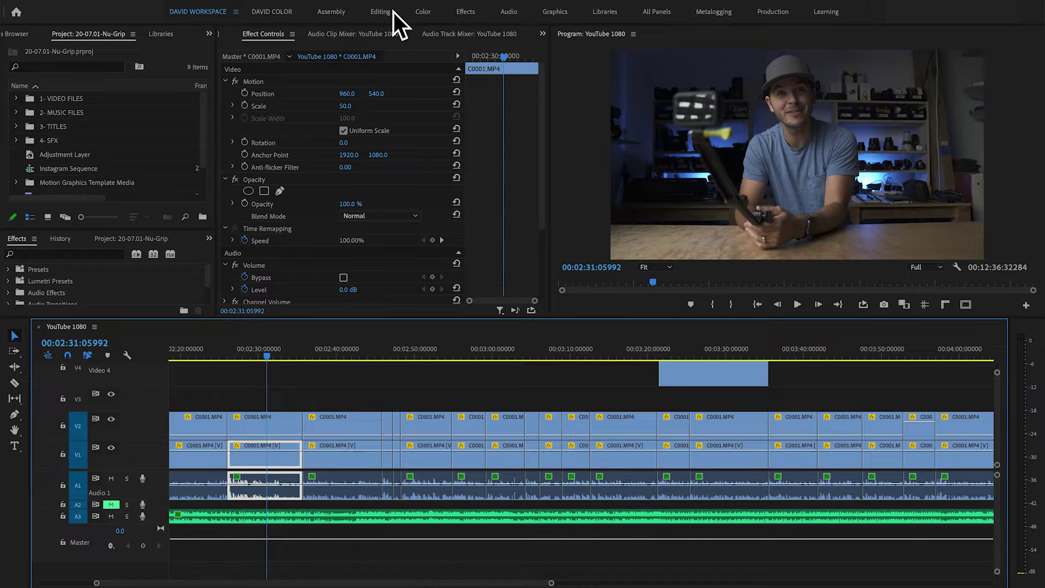
left_click(274, 10)
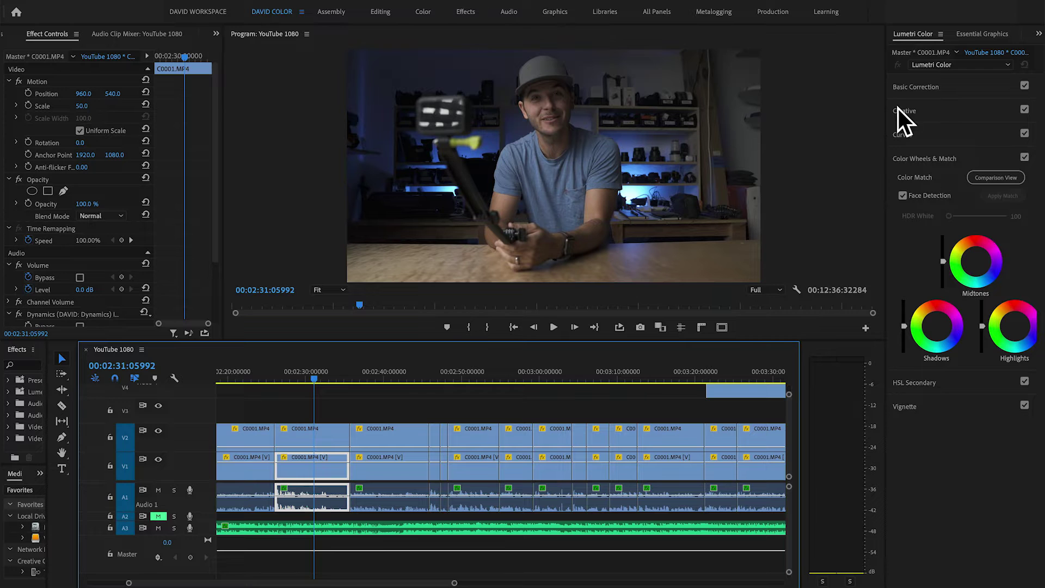
left_click(917, 89)
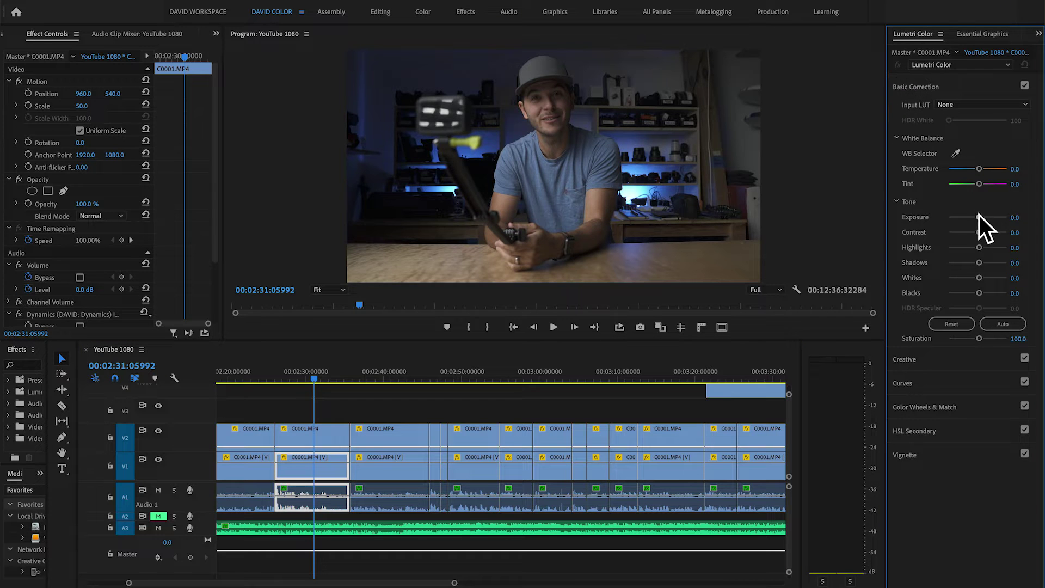
left_click_drag(975, 218, 980, 218)
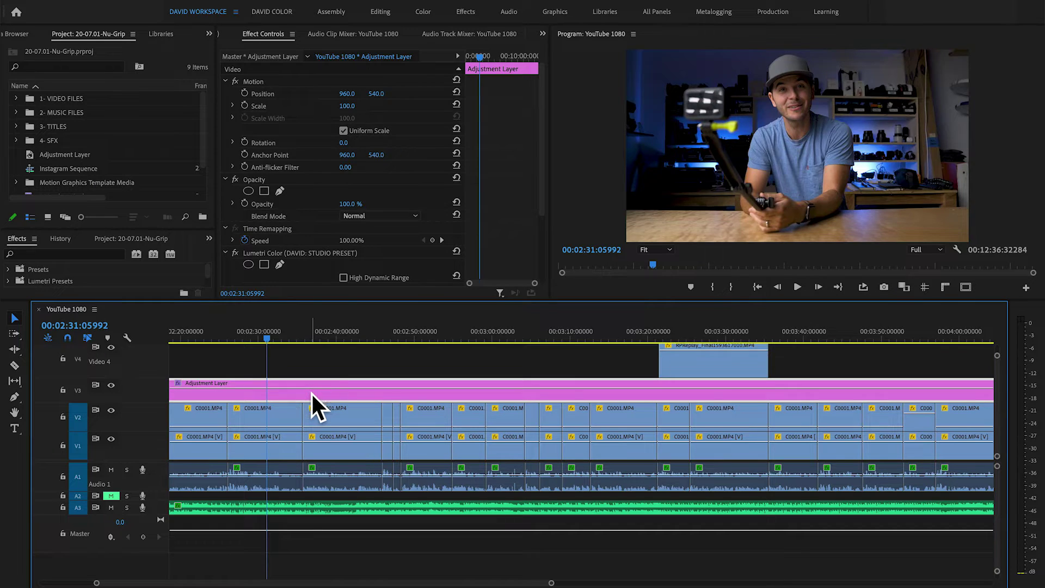
key("Delete")
Step: Return to DAVID WORKSPACE and make the Project panel and upper panels taller
left_click(314, 385)
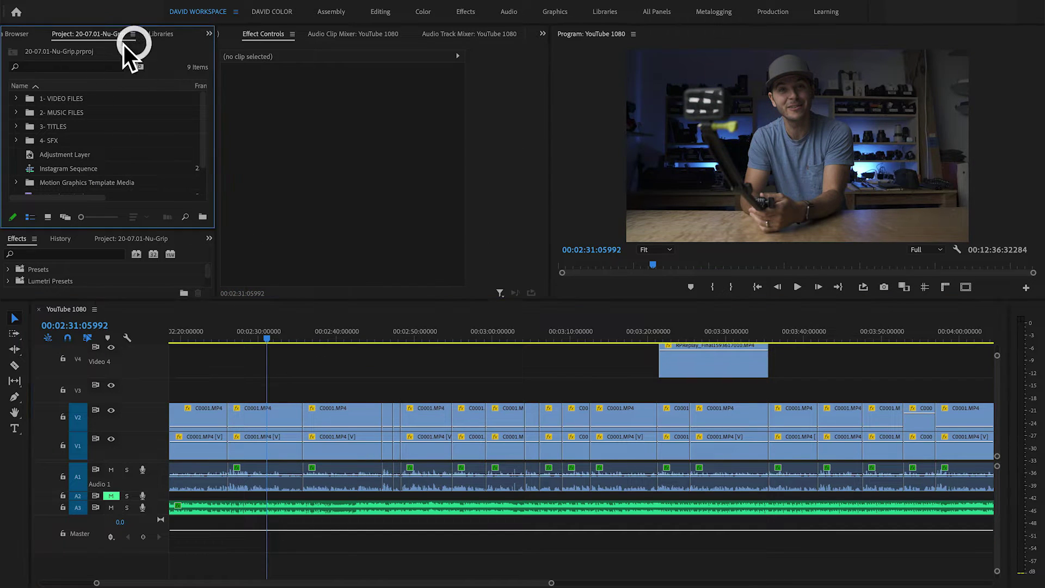
left_click_drag(195, 229, 194, 246)
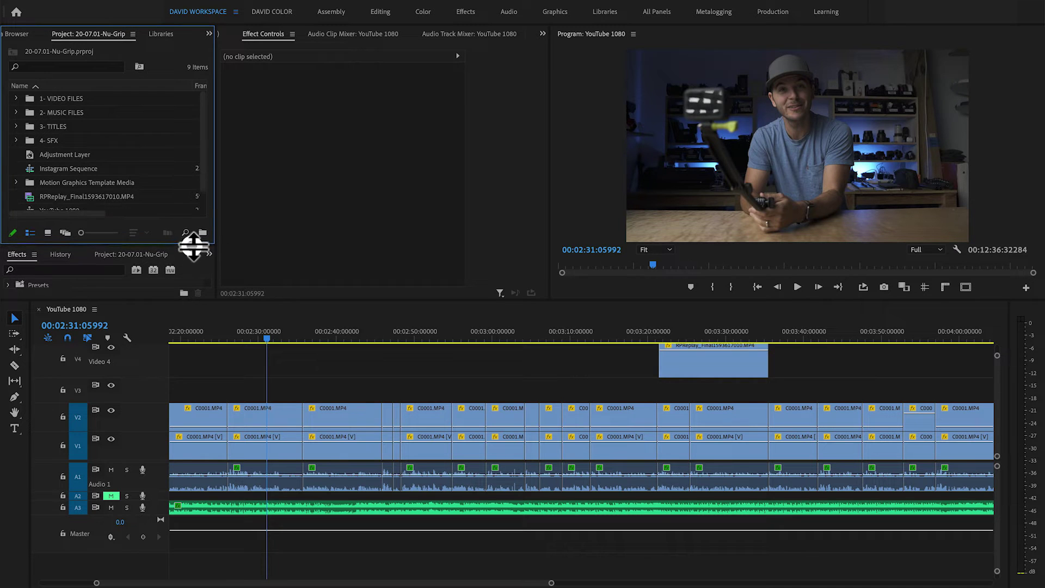
left_click_drag(183, 300, 182, 332)
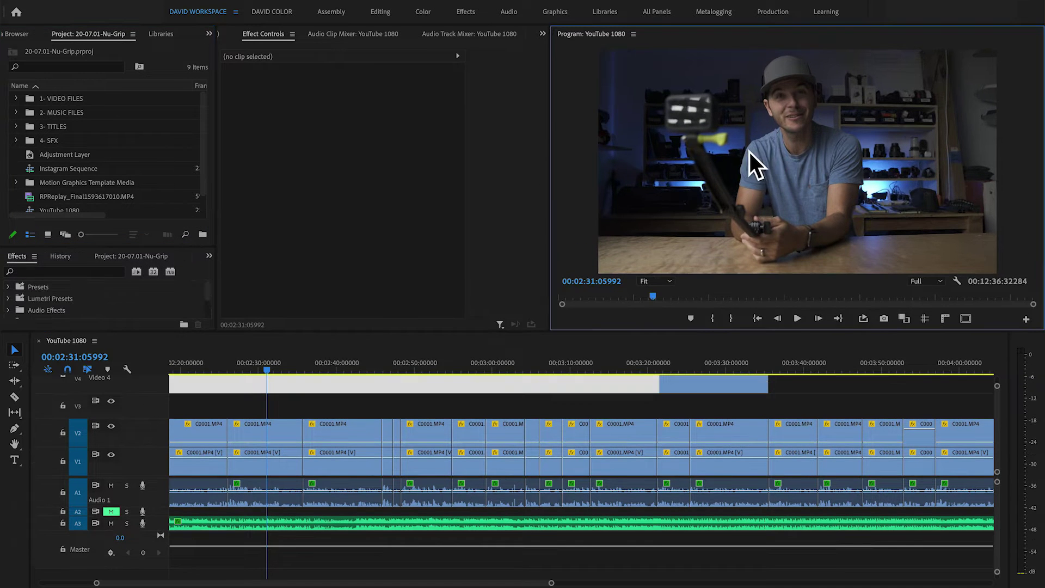
Step: Save the 20-07.01-Nu-Grip project with File > Save All
left_click(109, 1)
mouse_move(108, 2)
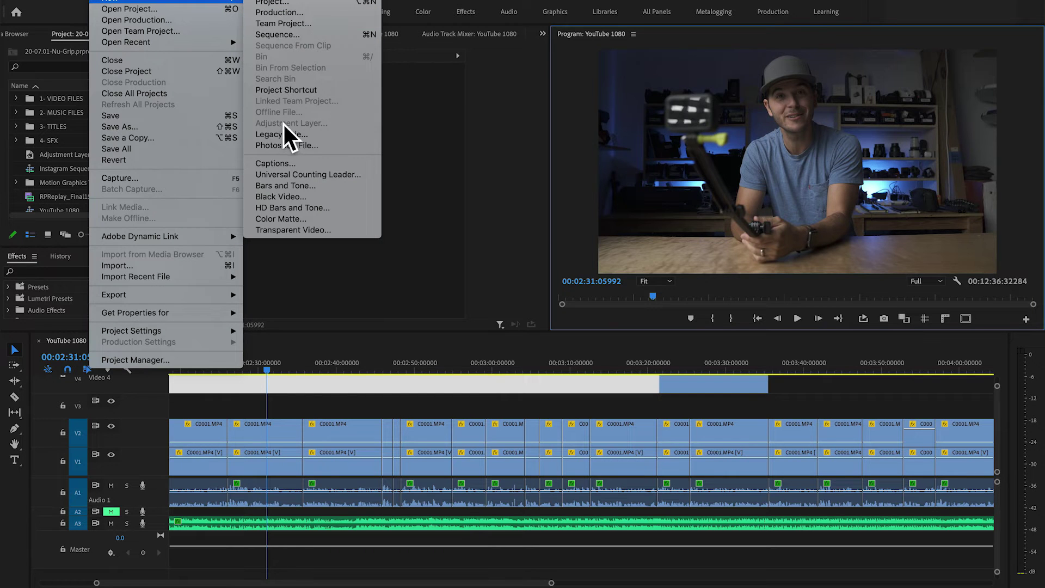
left_click(93, 148)
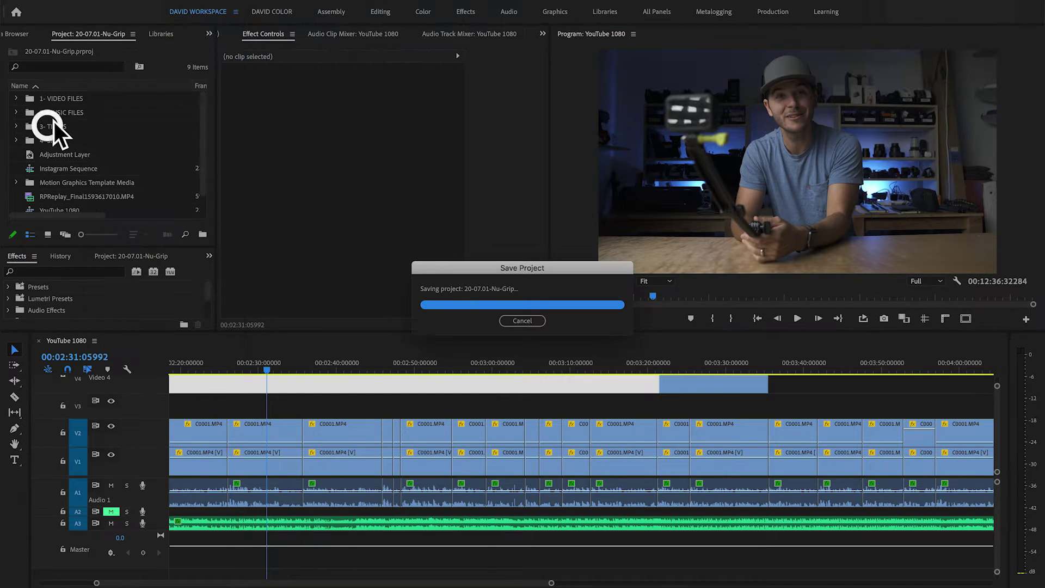
Step: Widen the Project panel to show frame rates, and cancel a new Adjustment Layer
left_click(72, 38)
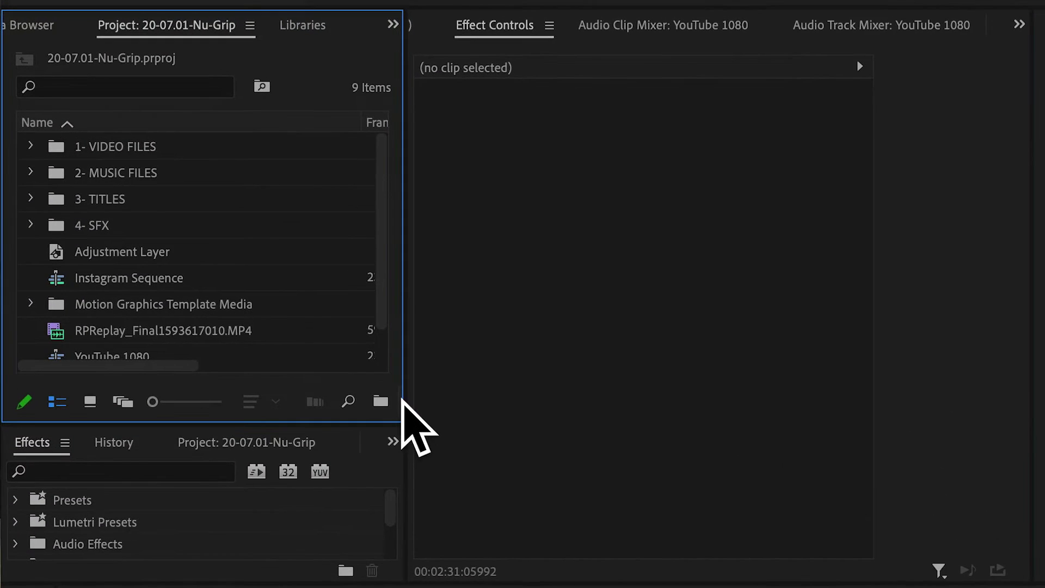
left_click_drag(408, 405, 482, 405)
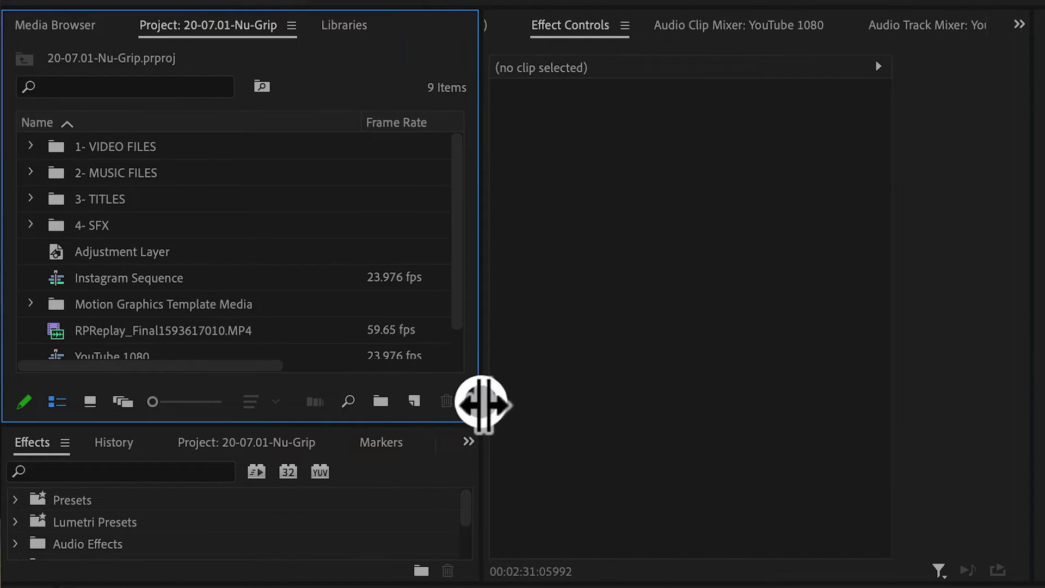
left_click(415, 402)
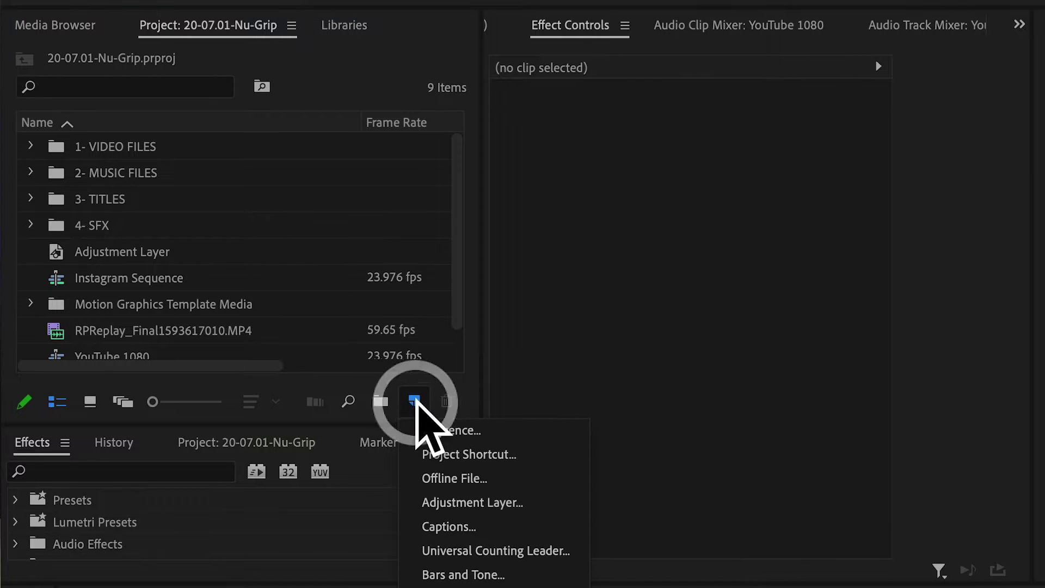
left_click(492, 502)
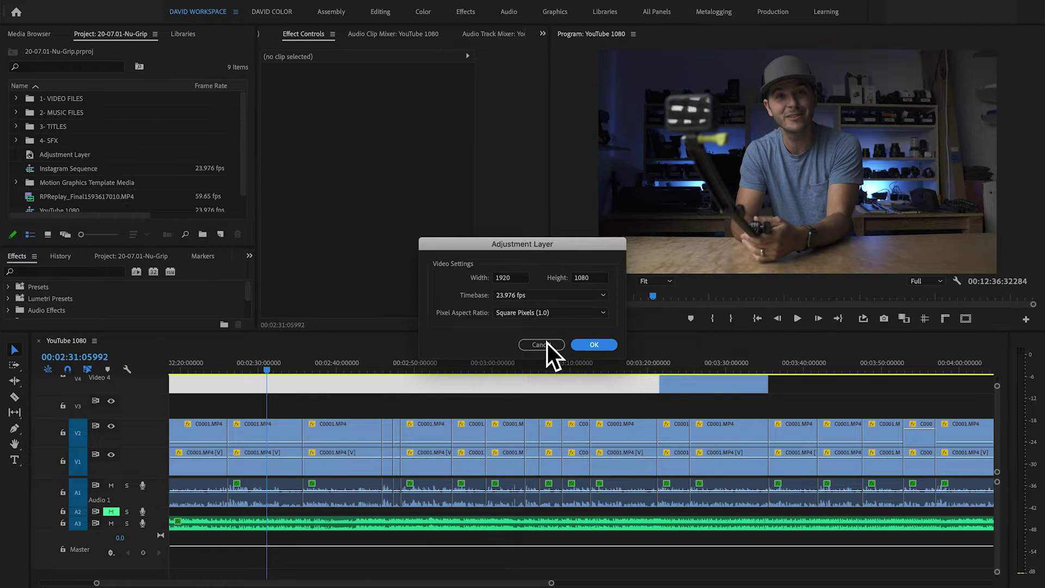
left_click(542, 344)
Step: Drag the existing Adjustment Layer item onto V3 at the sequence start
scroll(150, 186, "down", 1)
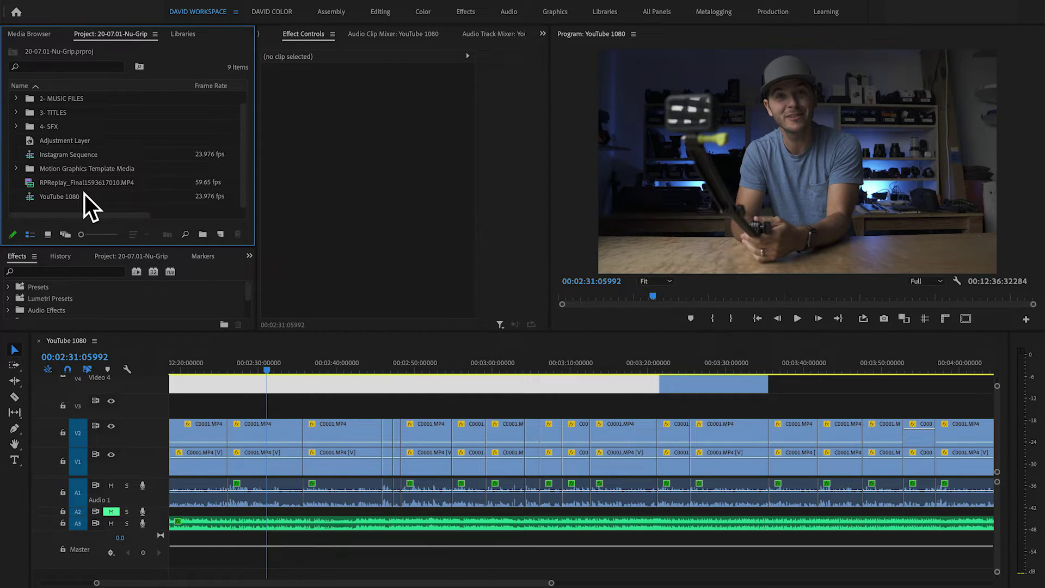
scroll(68, 190, "up", 1)
left_click(57, 156)
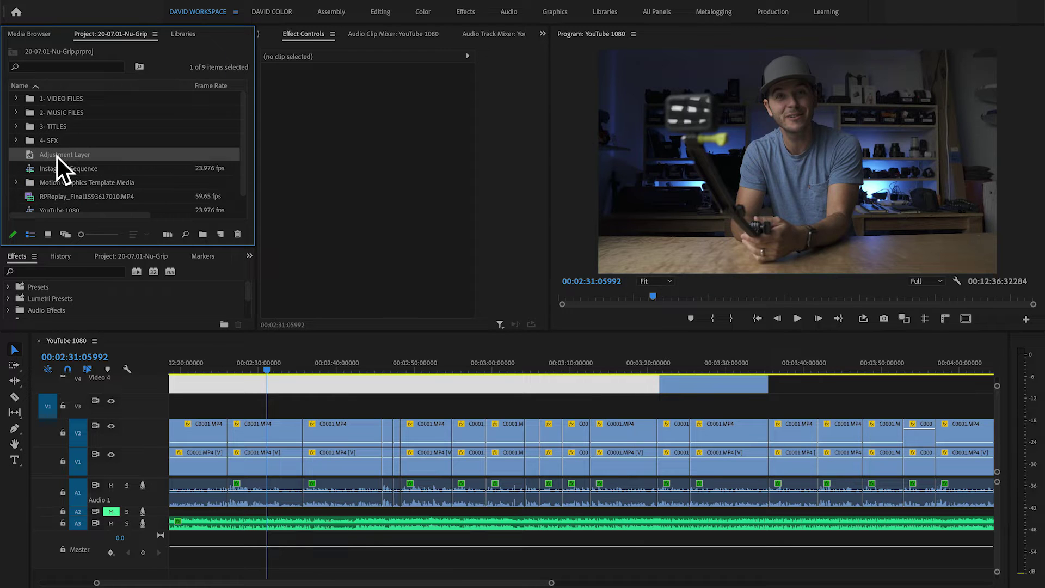
left_click_drag(61, 155, 165, 408)
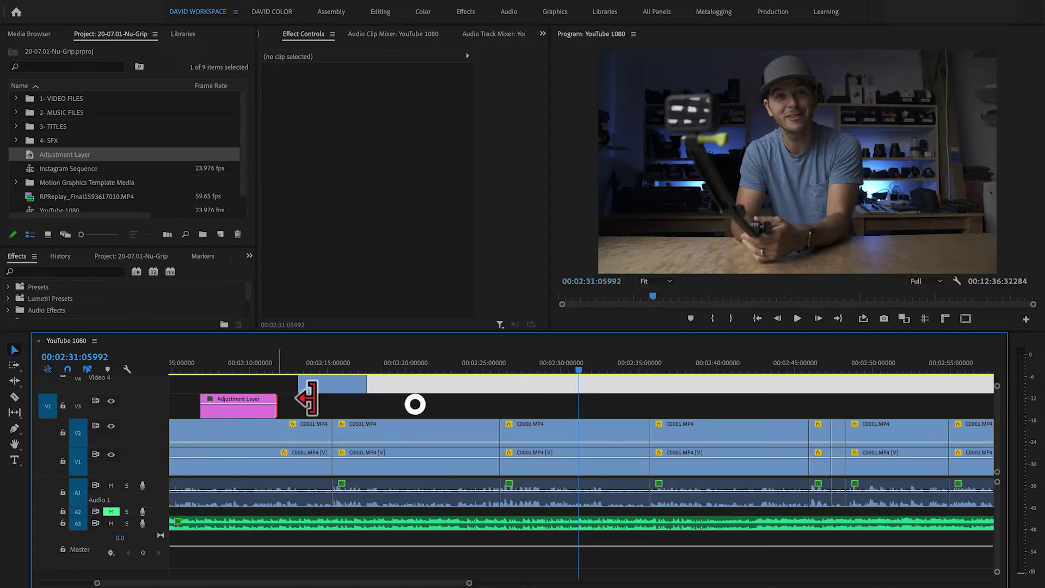
Step: Trim the V3 Adjustment Layer from sequence start to end, then park the playhead near 5:37
left_click_drag(415, 401, 716, 404)
key("minus")
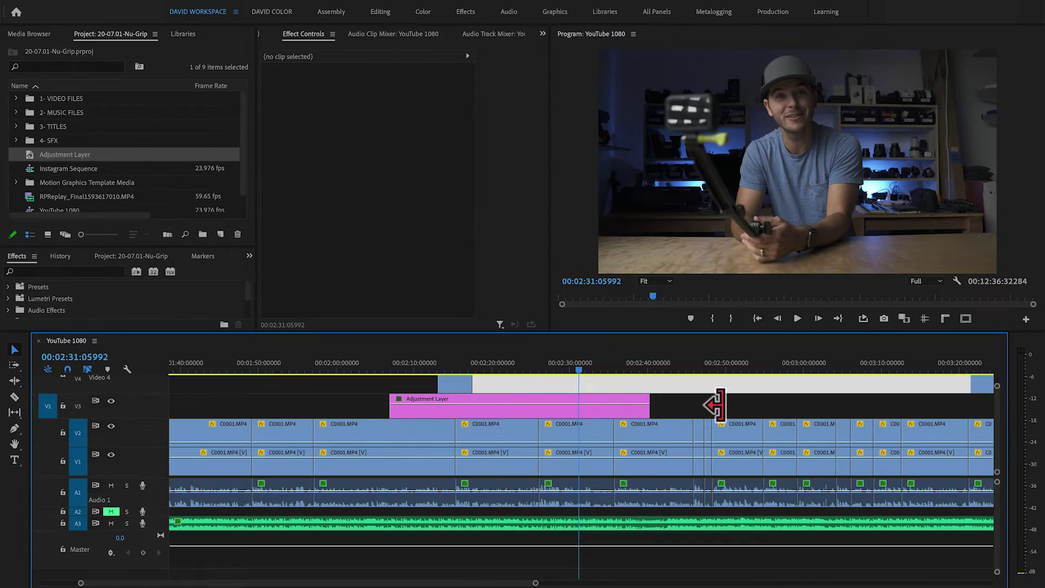
left_click_drag(202, 402, 164, 400)
key("backslash")
left_click_drag(260, 396, 143, 401)
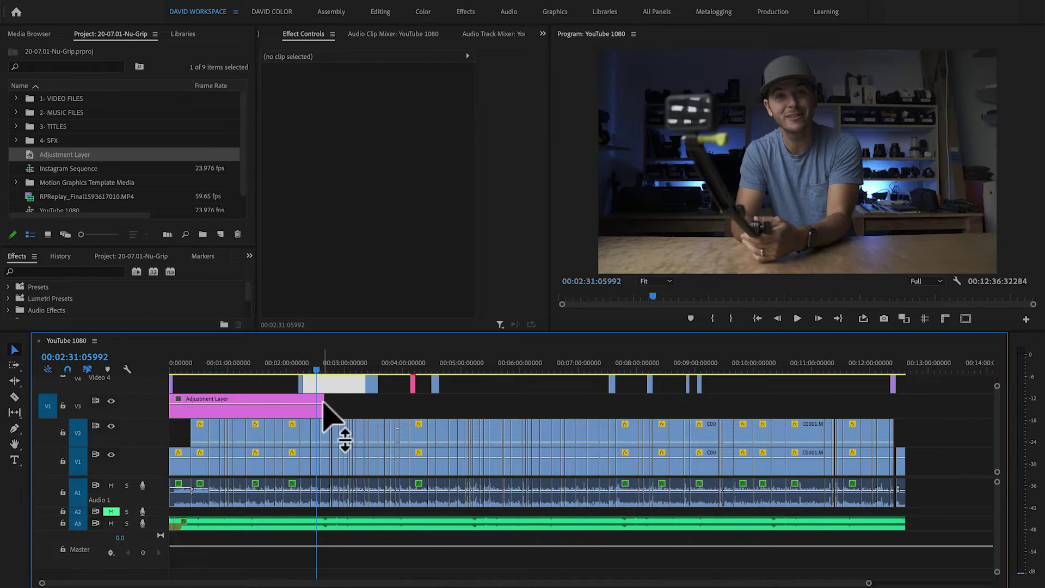
left_click_drag(447, 396, 905, 400)
left_click(569, 365)
left_click_drag(539, 367, 499, 368)
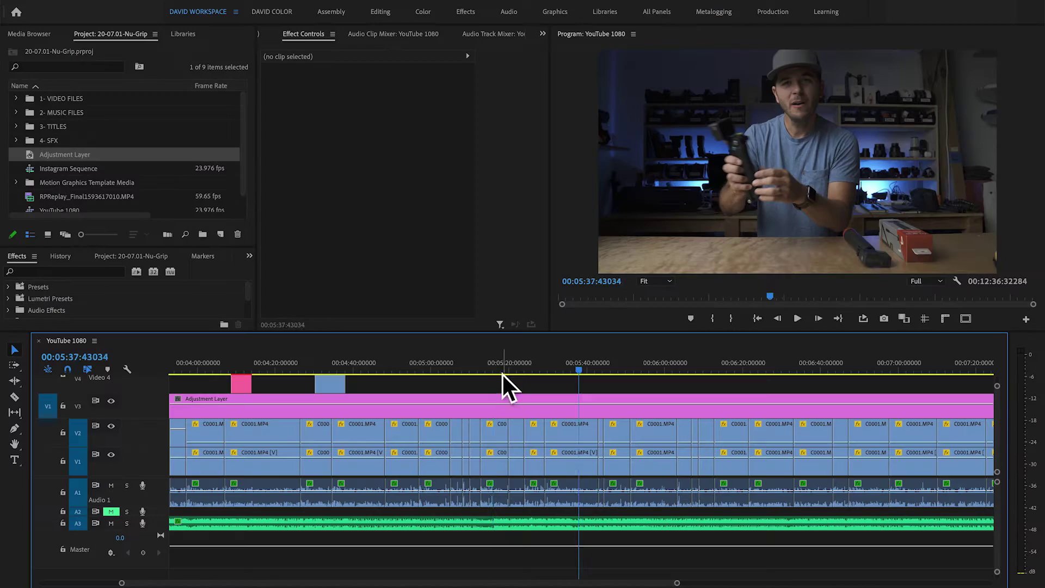
Step: Apply DAVID: STUDIO PRESET to the V3 adjustment layer and set its Blacks to -12.0
left_click(495, 371)
left_click_drag(495, 371, 460, 370)
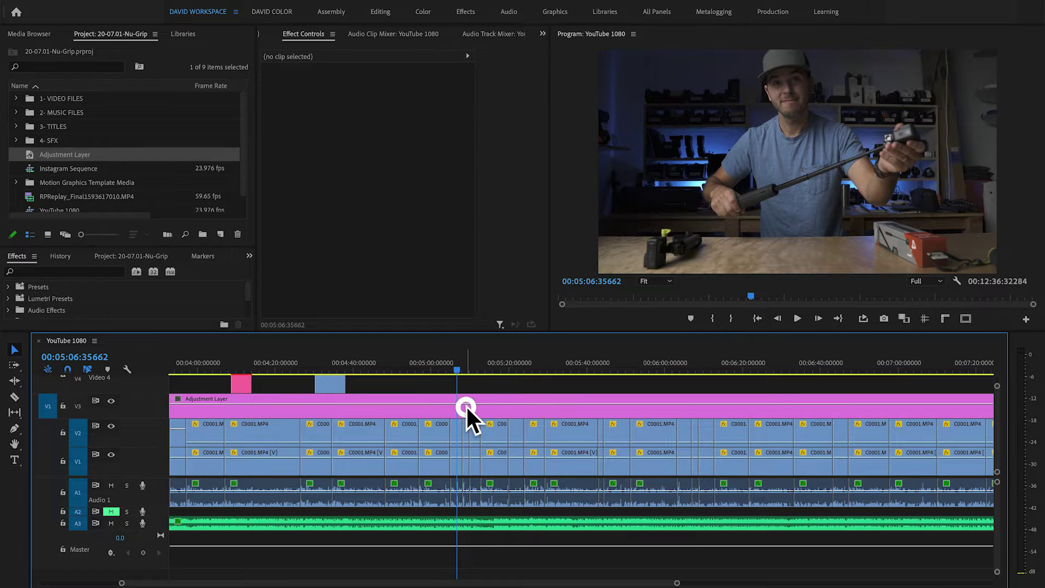
left_click(466, 405)
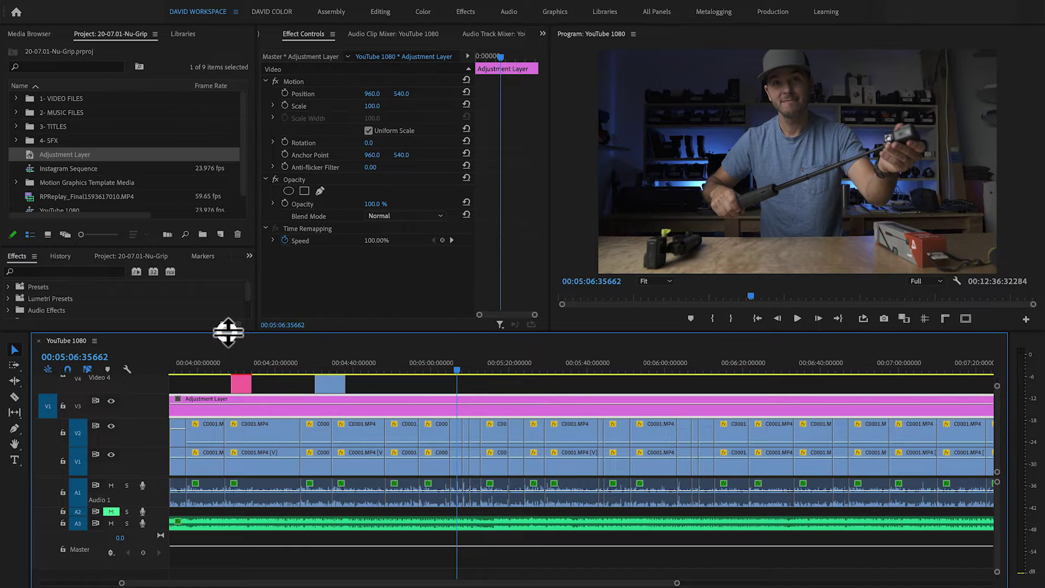
left_click_drag(228, 333, 228, 362)
left_click_drag(67, 322, 463, 424)
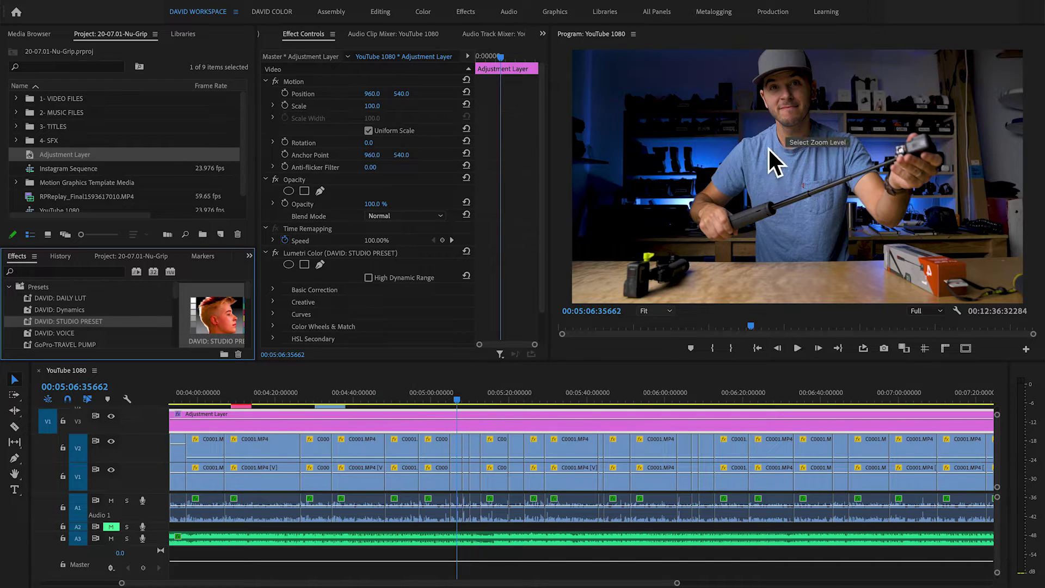
left_click(275, 12)
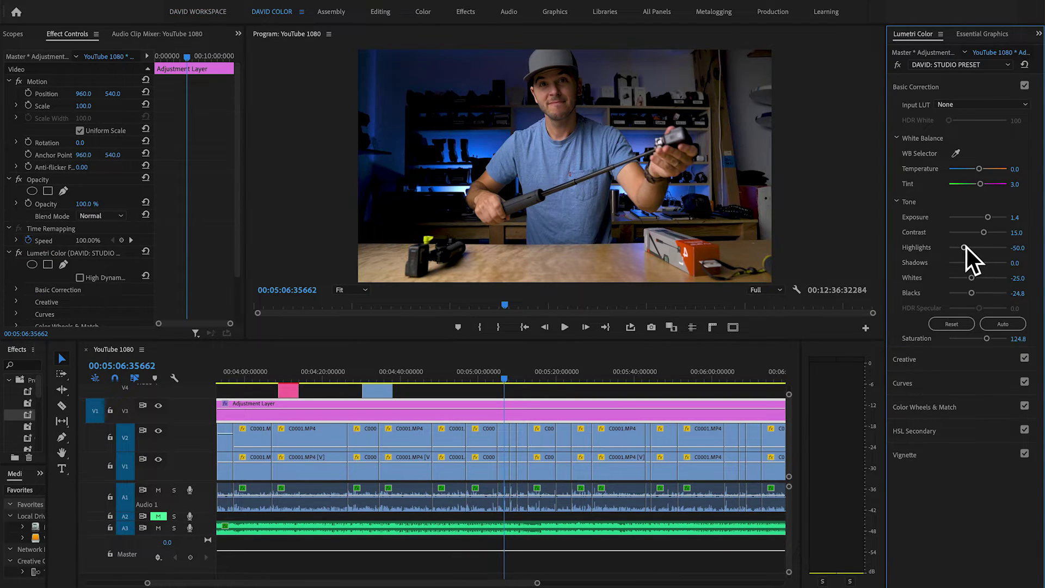
left_click_drag(972, 292, 974, 294)
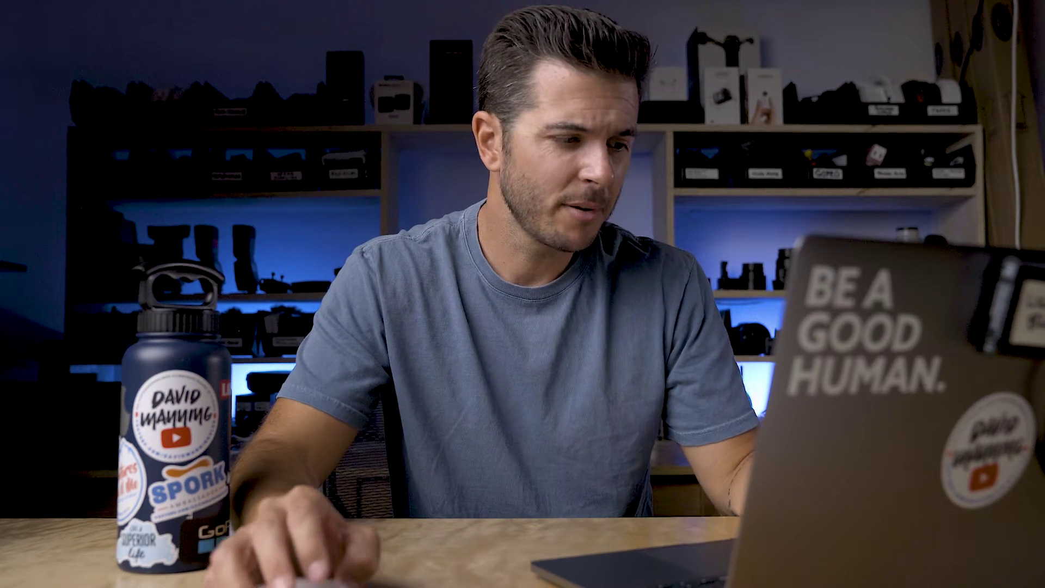
Step: Replace the graded V3 clip with a fresh Adjustment Layer stretched across the timeline
left_click(387, 417)
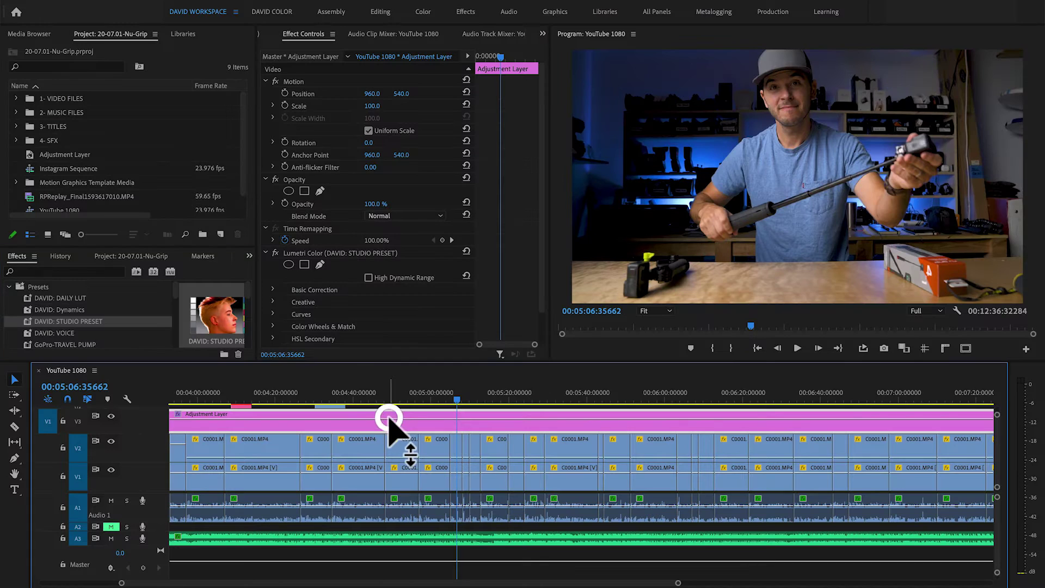
key("Delete")
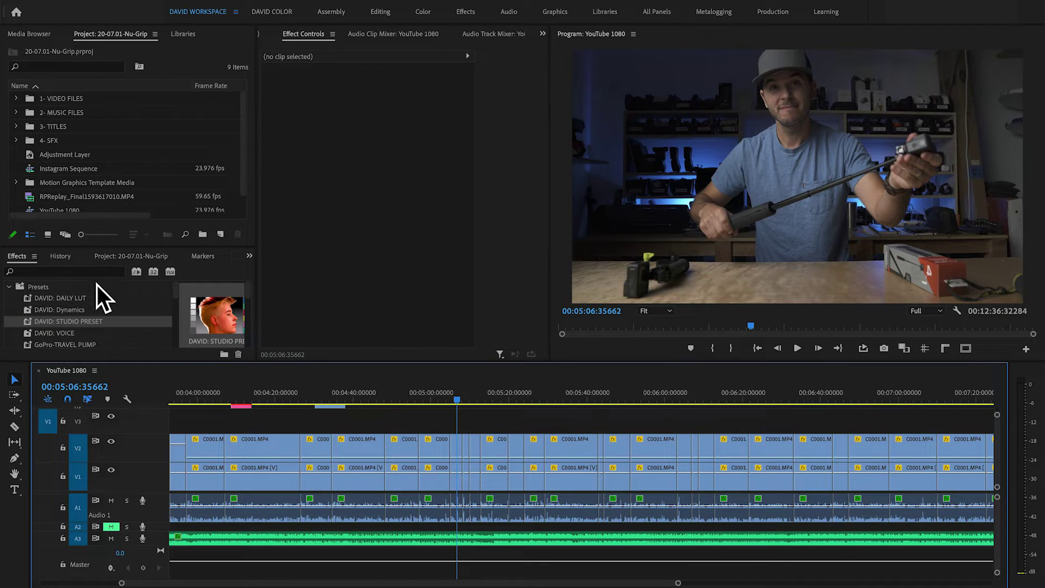
left_click_drag(64, 155, 381, 415)
left_click_drag(711, 411, 758, 408)
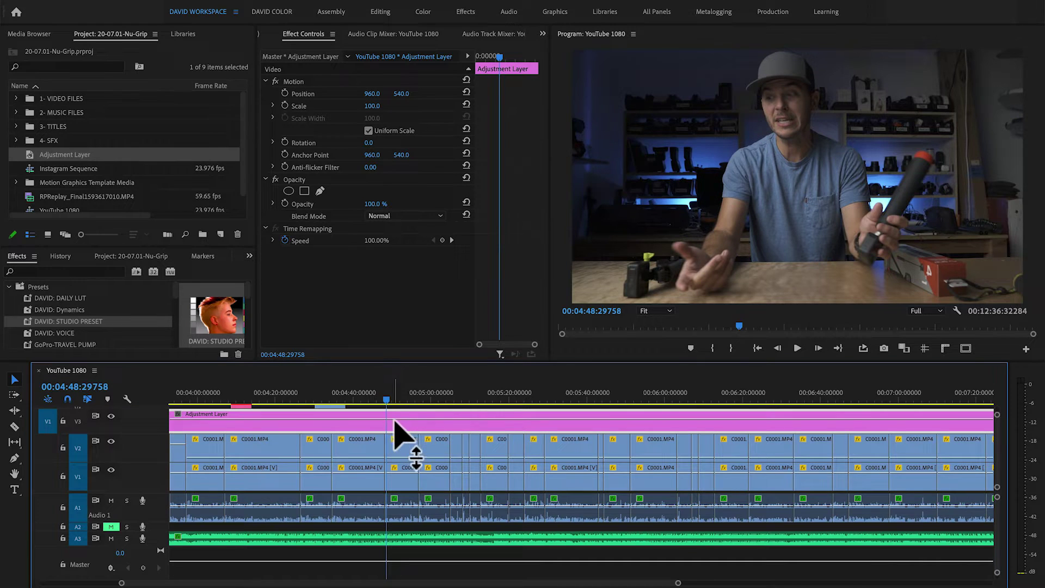
Step: In DAVID COLOR, raise the new layer's Lumetri Color Exposure to about 0.9
left_click(265, 9)
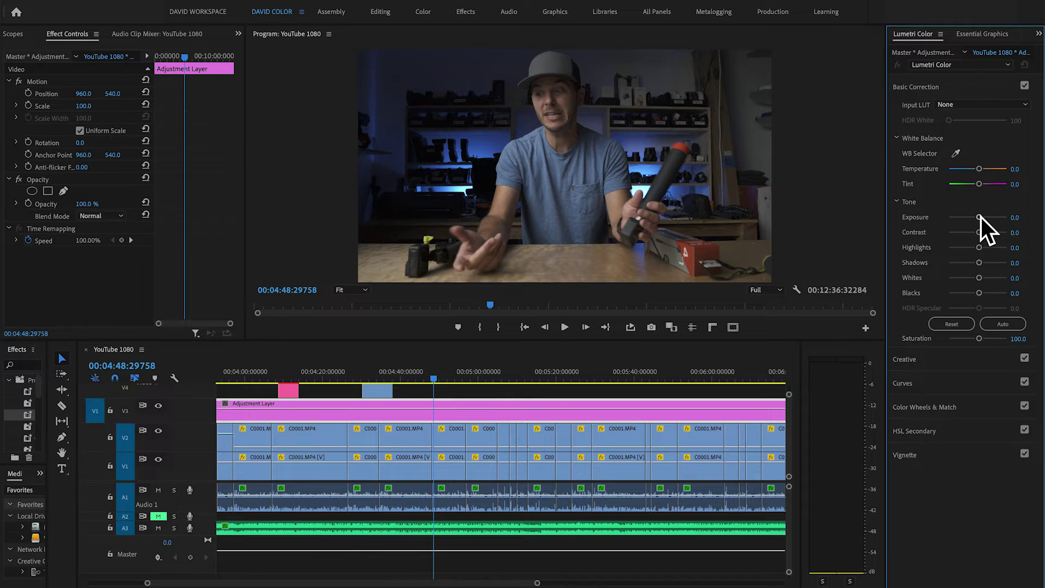
left_click_drag(980, 218, 982, 218)
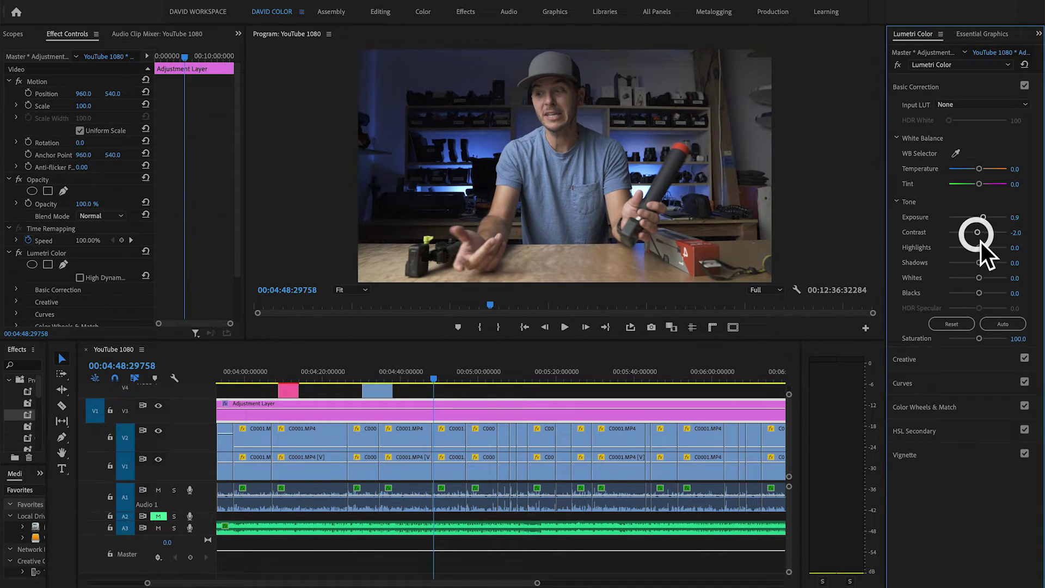
left_click(53, 253)
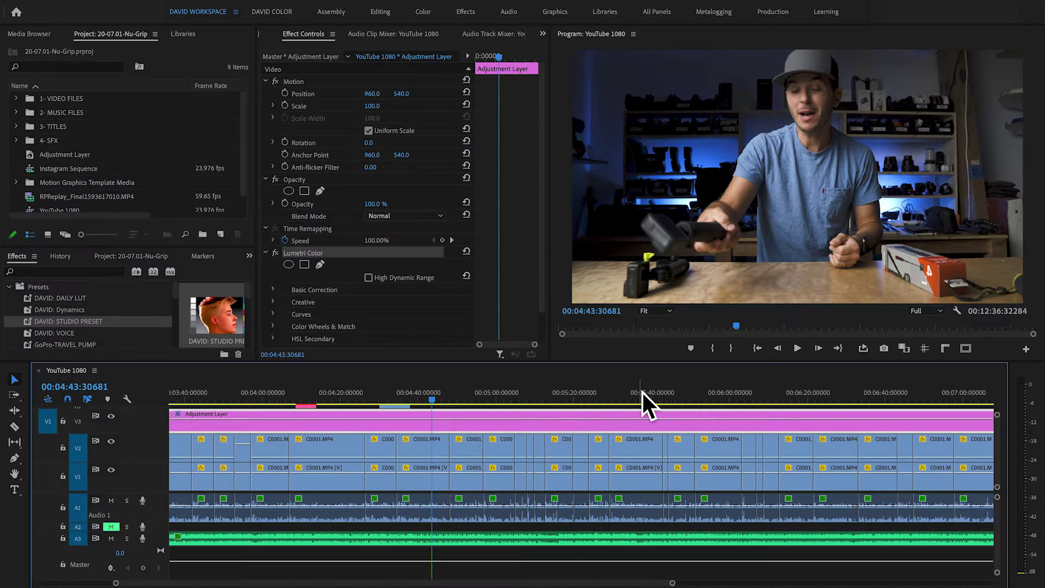
left_click(641, 393)
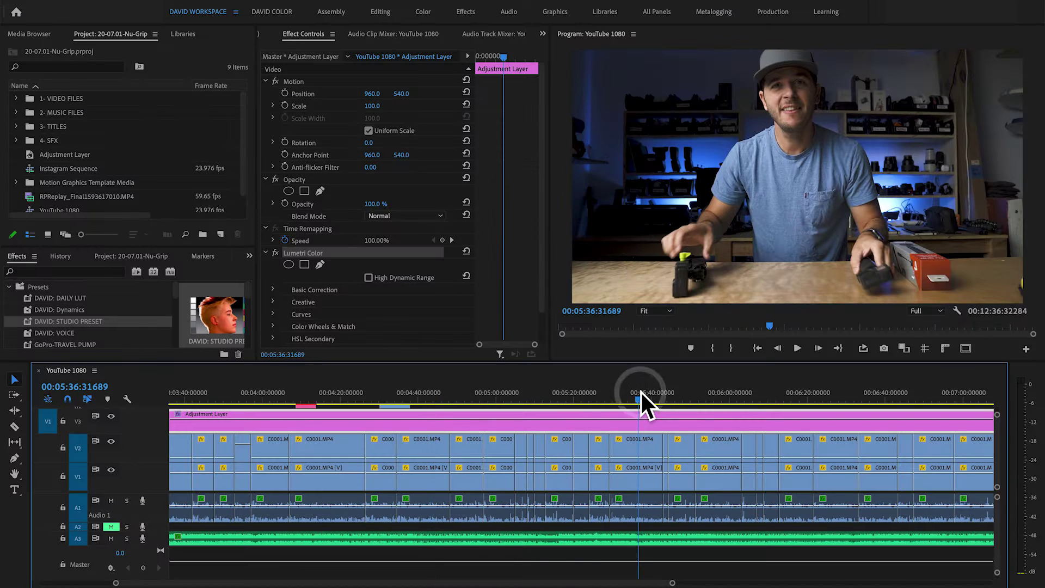
left_click(731, 393)
left_click(599, 392)
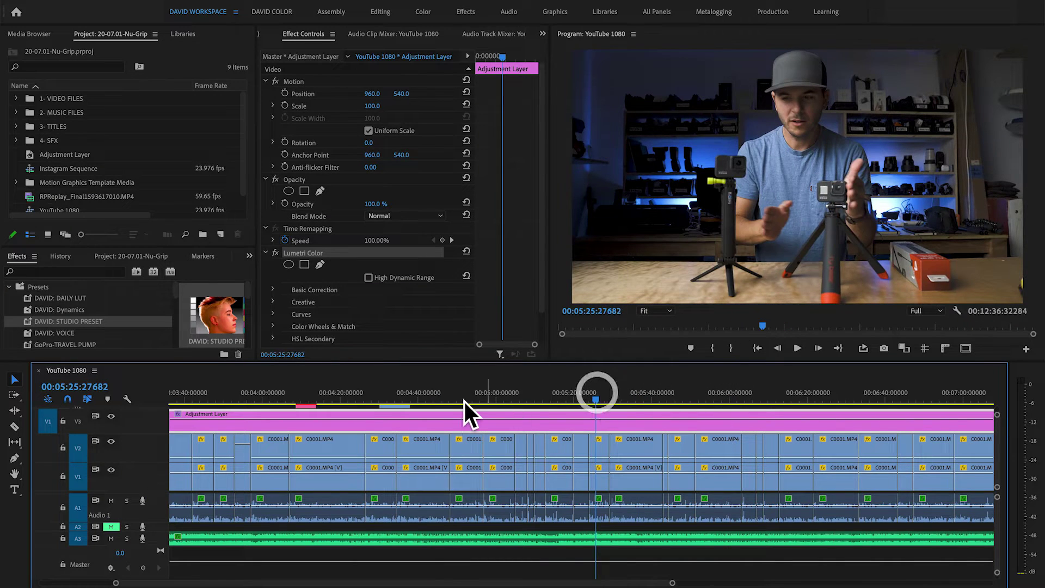
left_click(450, 393)
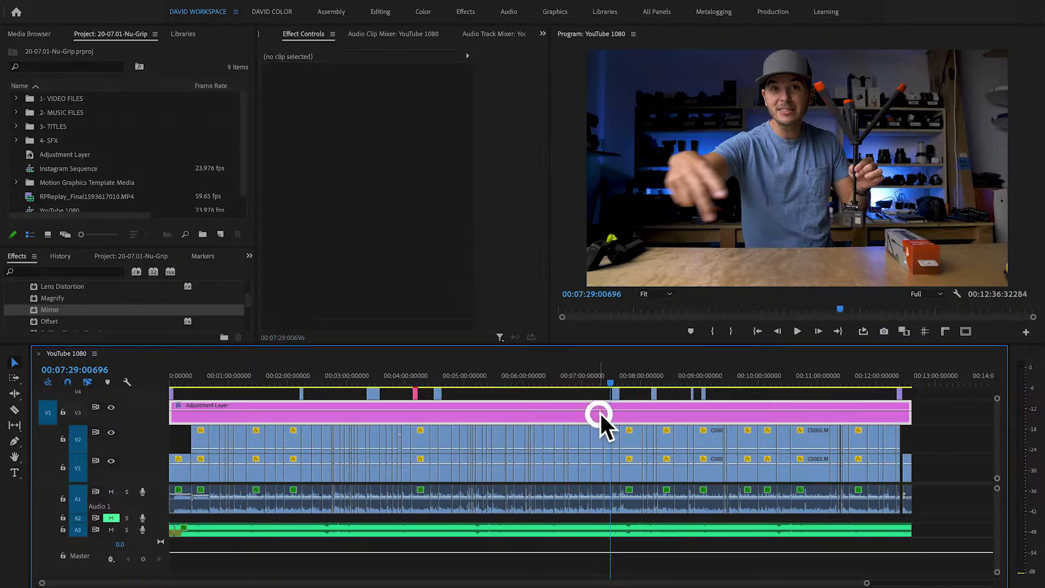
Step: Trim the first adjustment layer to end around 5:30 and move the playhead to 5:53
left_click(602, 416)
left_click_drag(770, 406, 487, 414)
left_click(482, 380)
left_click(518, 380)
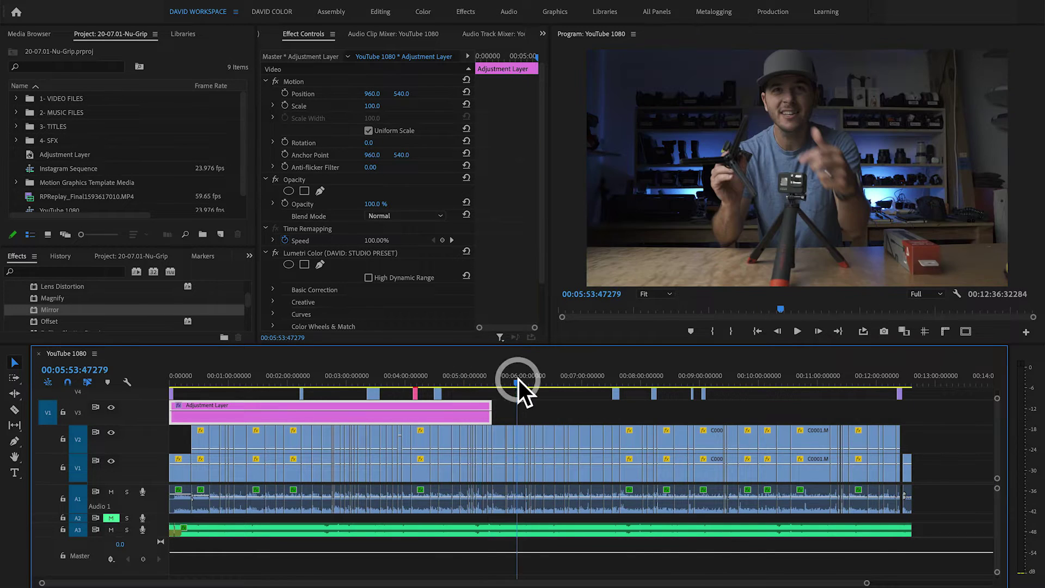
Step: Place a second Adjustment Layer on V3 at 5:53 and trim it short
left_click(59, 152)
left_click_drag(48, 153, 511, 409)
key("equal")
key("equal")
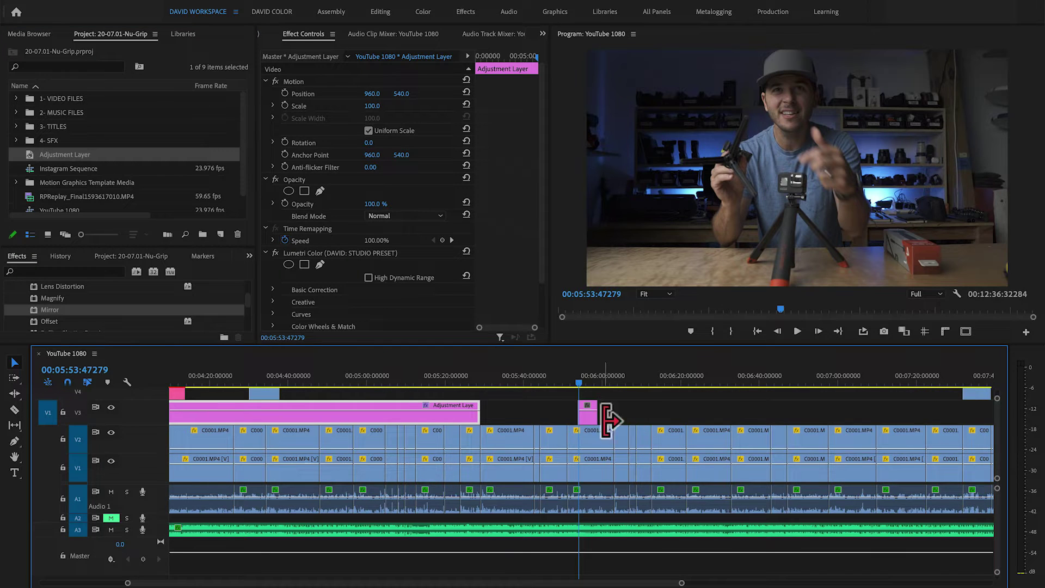
left_click_drag(581, 406, 547, 410)
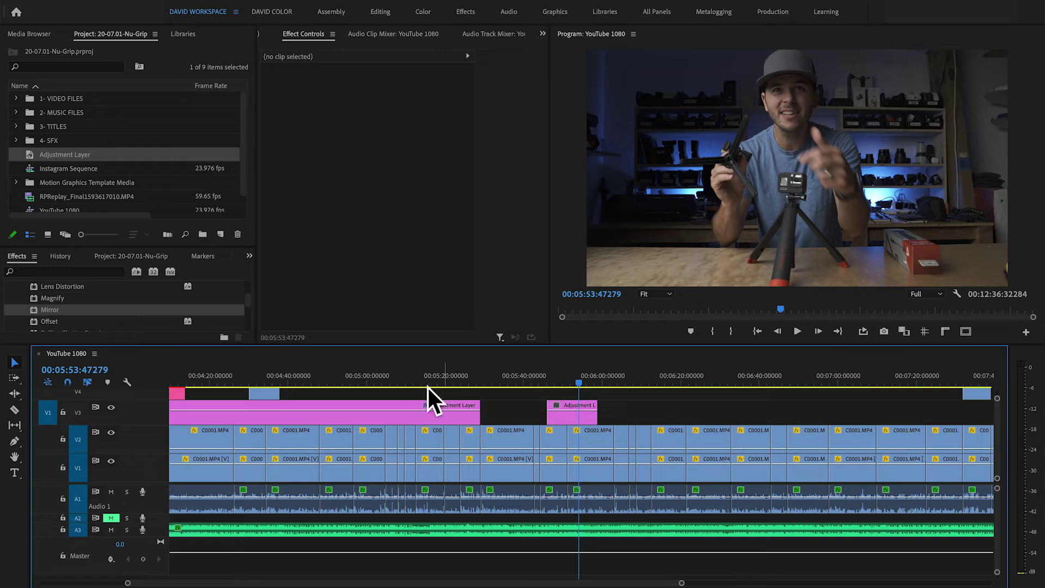
Step: Save the project and select the first adjustment layer with the playhead at 5:09
key("ctrl+s")
left_click(407, 380)
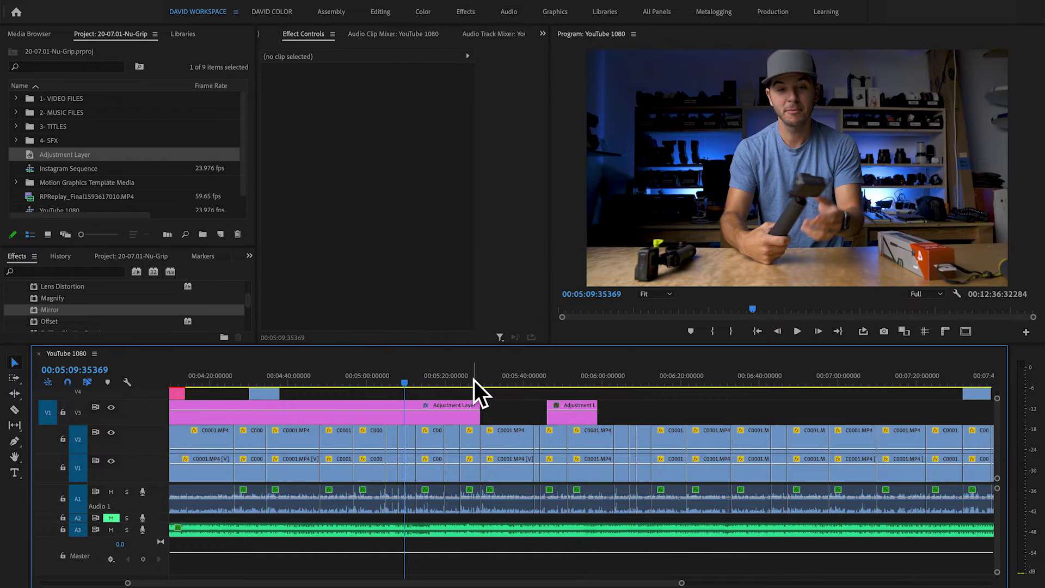
left_click(440, 414)
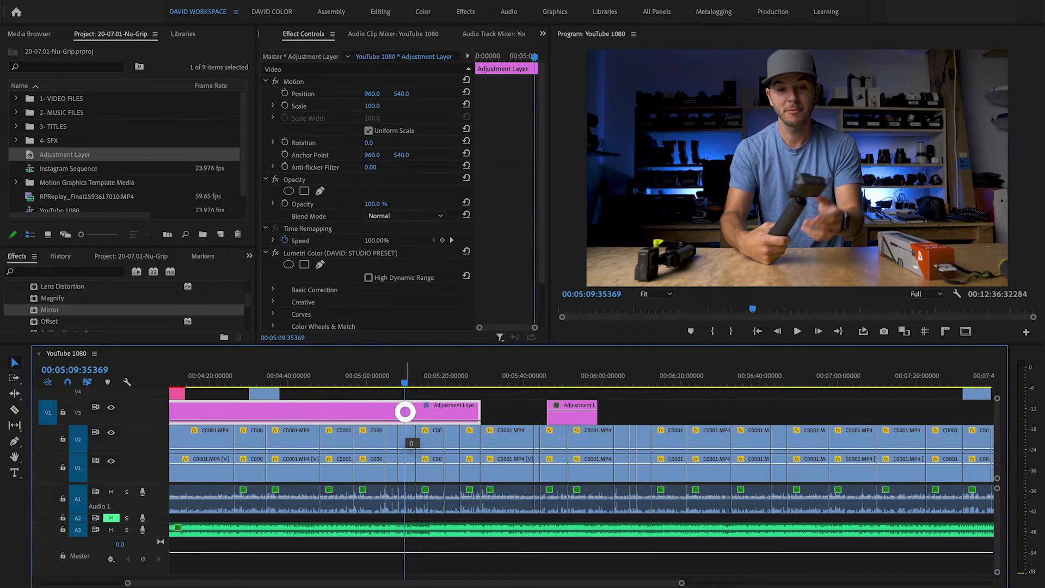
Step: Keyframe the layer's opacity so it fades down from 100% just after 5:09
left_click_drag(405, 412, 405, 414)
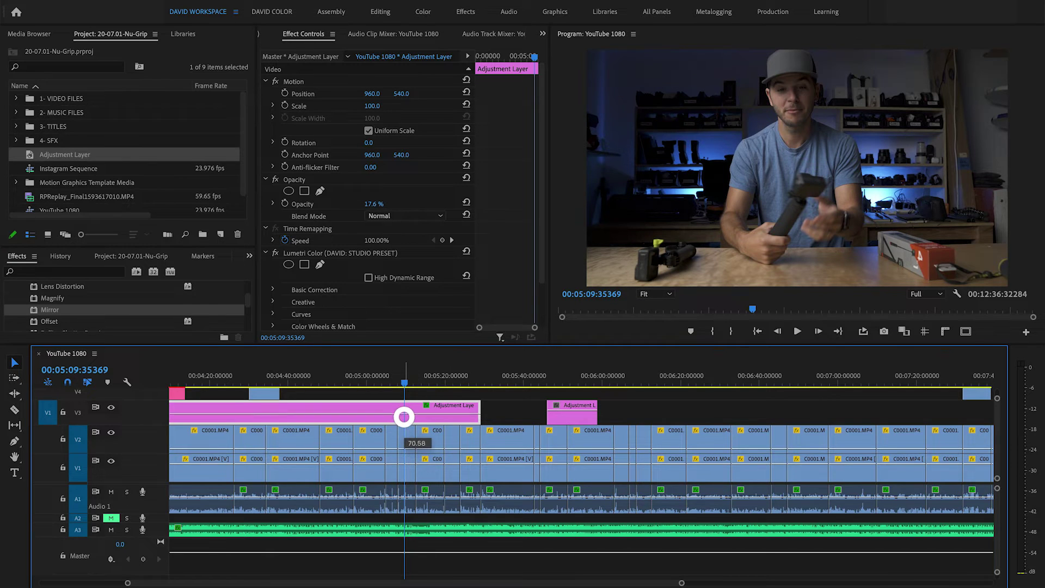
mouse_move(404, 417)
left_mouse_down()
mouse_move(407, 391)
mouse_move(423, 414)
left_mouse_up()
left_click(404, 411, "ctrl")
left_click(398, 383)
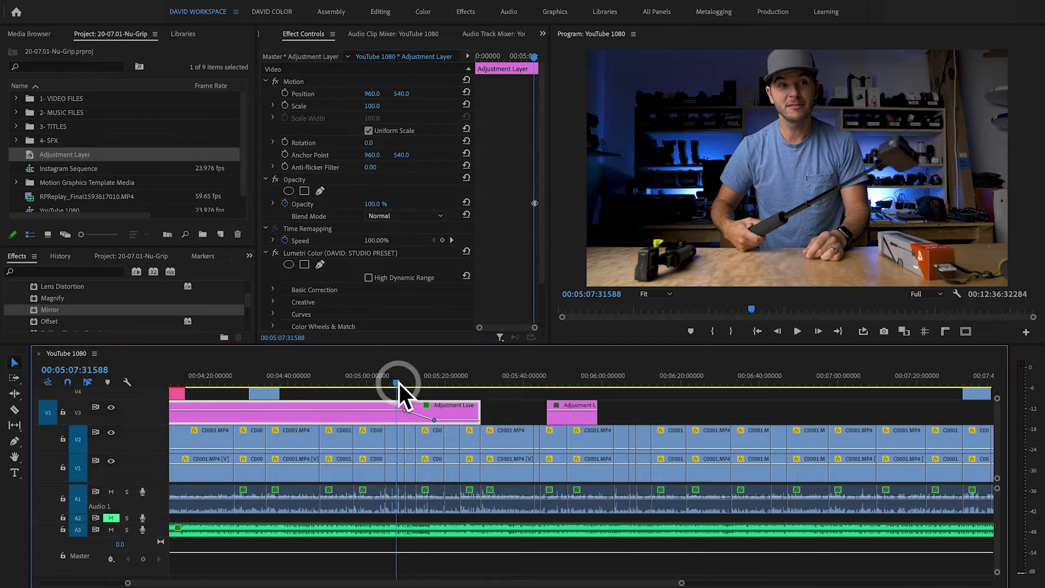
scroll(400, 383, "up", 5)
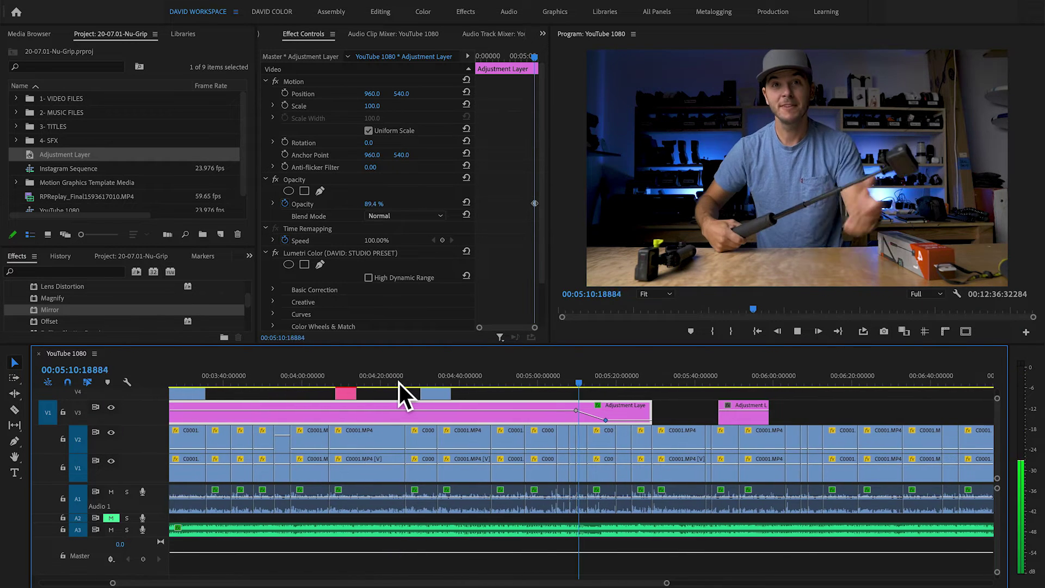